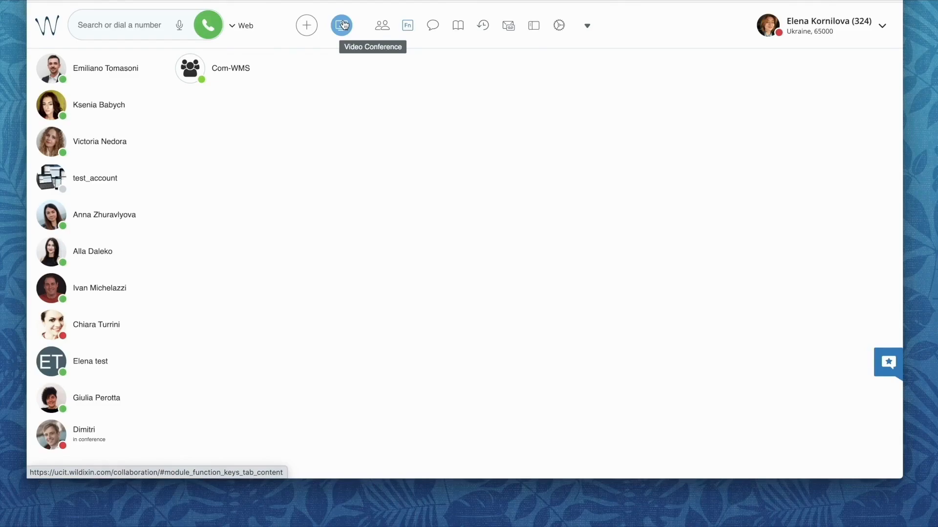
# - Create a new video conference titled "My test conference" with the description "This is a description for my test conference"
pyautogui.click(342, 25)
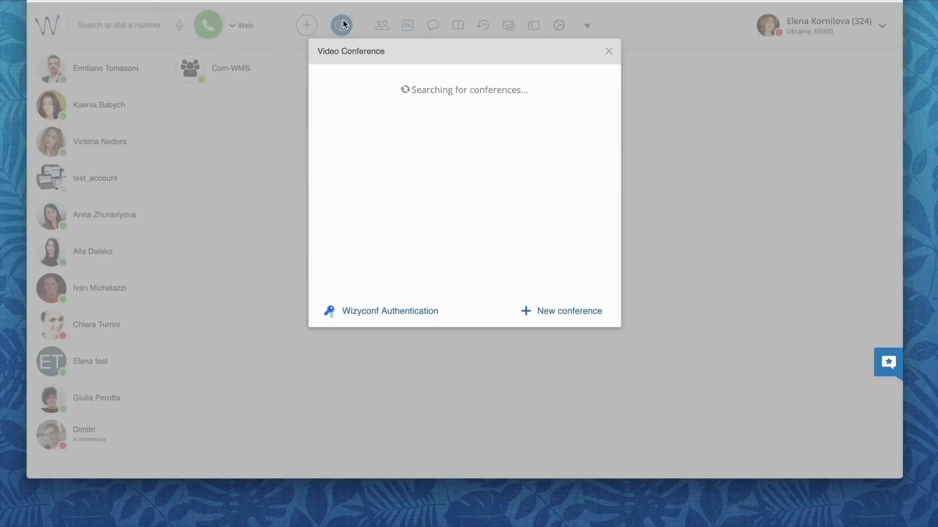
pyautogui.scroll(-4, 495, 112)
pyautogui.scroll(5, 495, 112)
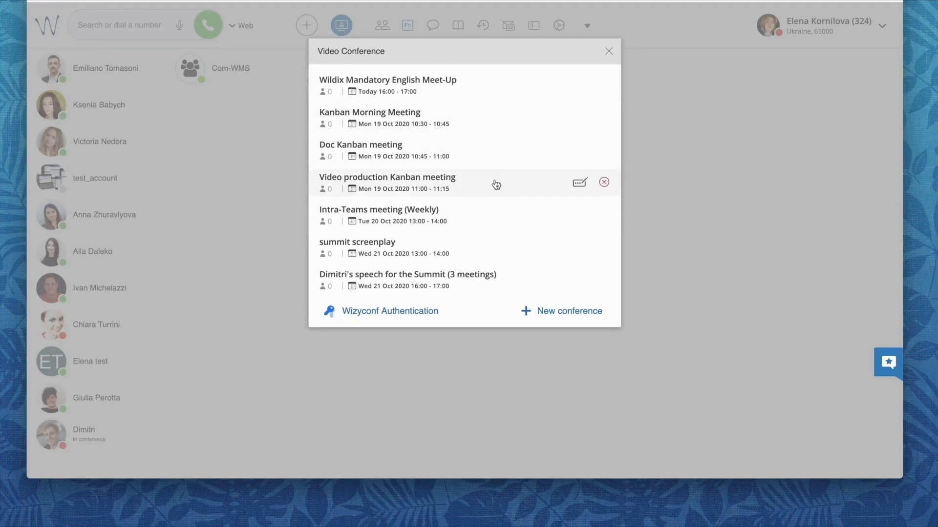
pyautogui.click(548, 314)
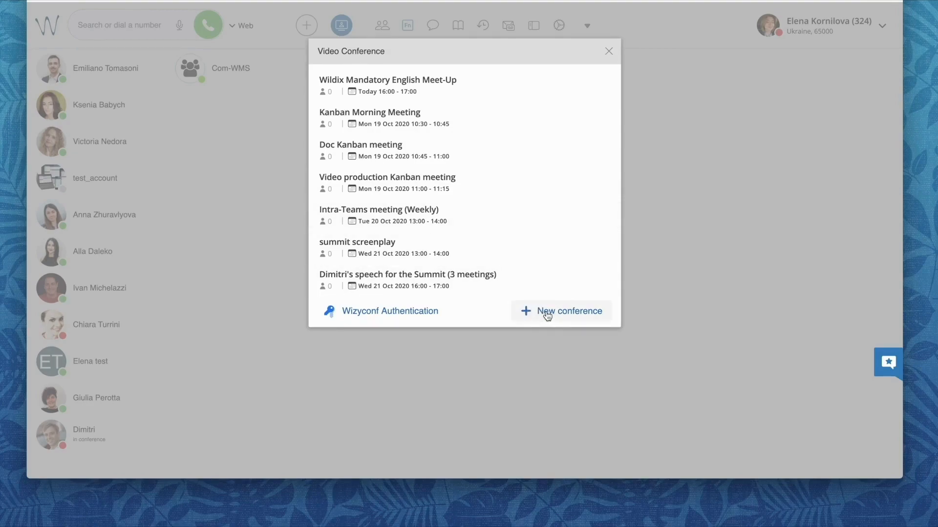
pyautogui.write('My test conference')
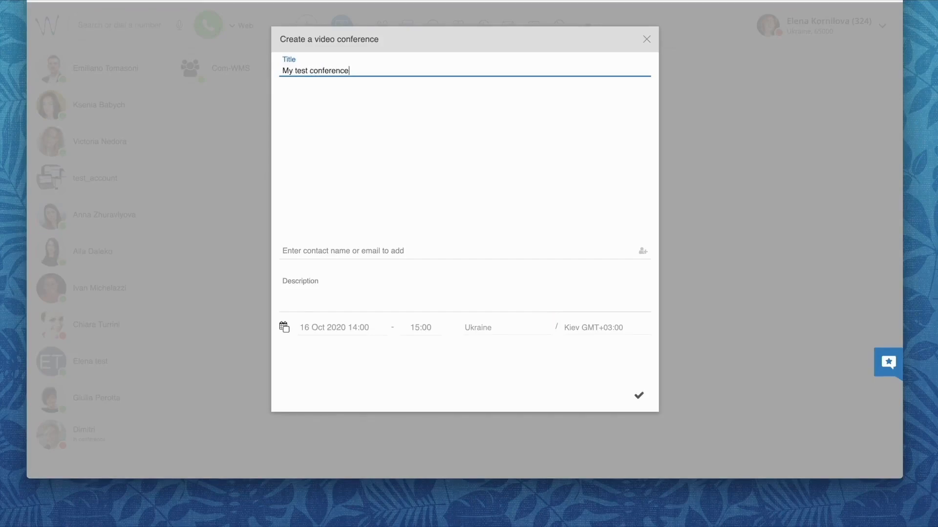
pyautogui.click(389, 297)
pyautogui.write('This is a description for my test conference')
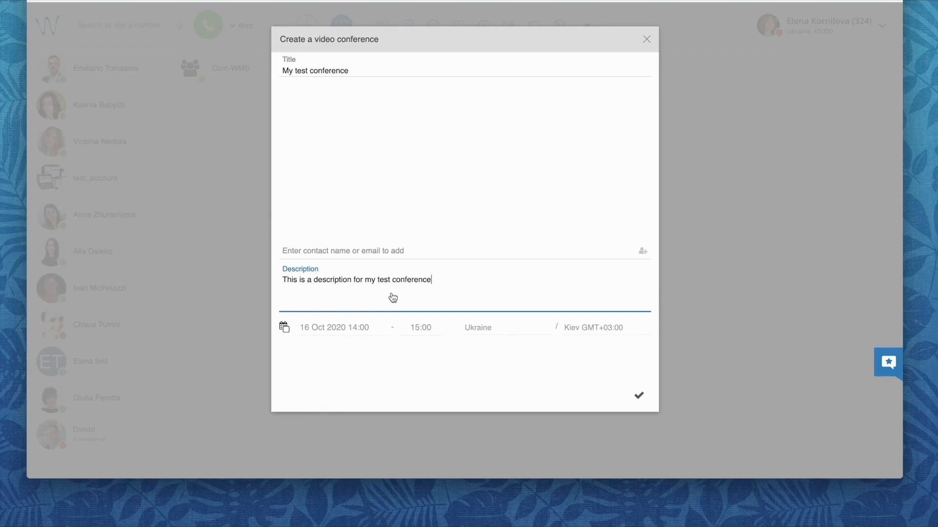
# - Add three participants to the conference: one found by first name, one from the suggested contacts, and one more found by name
pyautogui.click(374, 247)
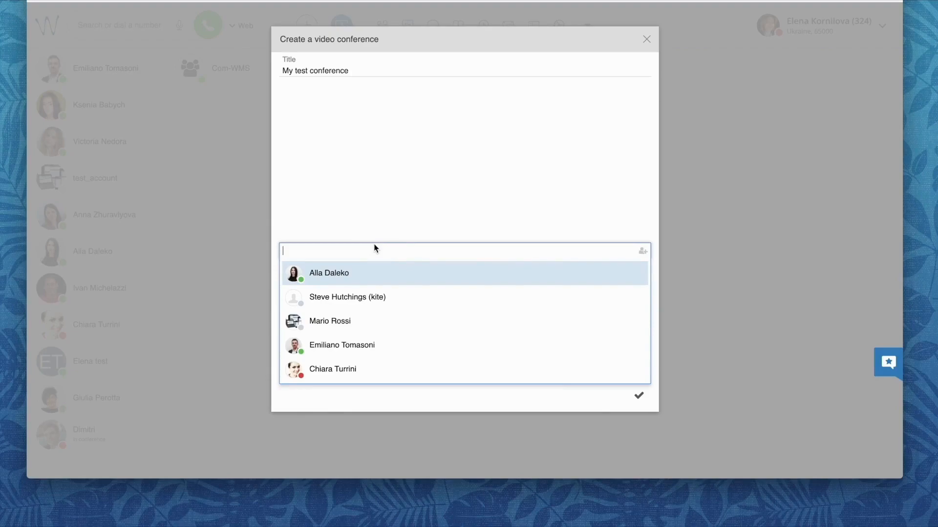
pyautogui.write('ksenia')
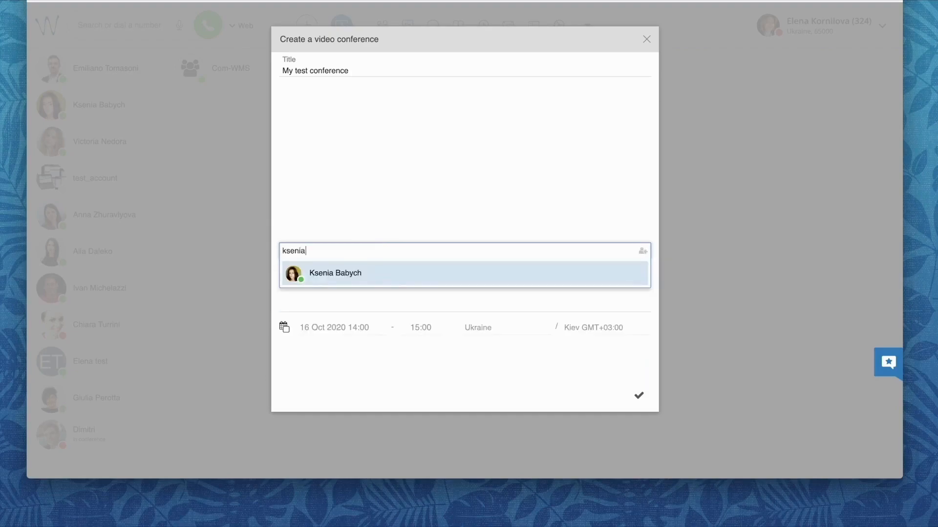
pyautogui.click(369, 279)
pyautogui.click(376, 250)
pyautogui.click(370, 275)
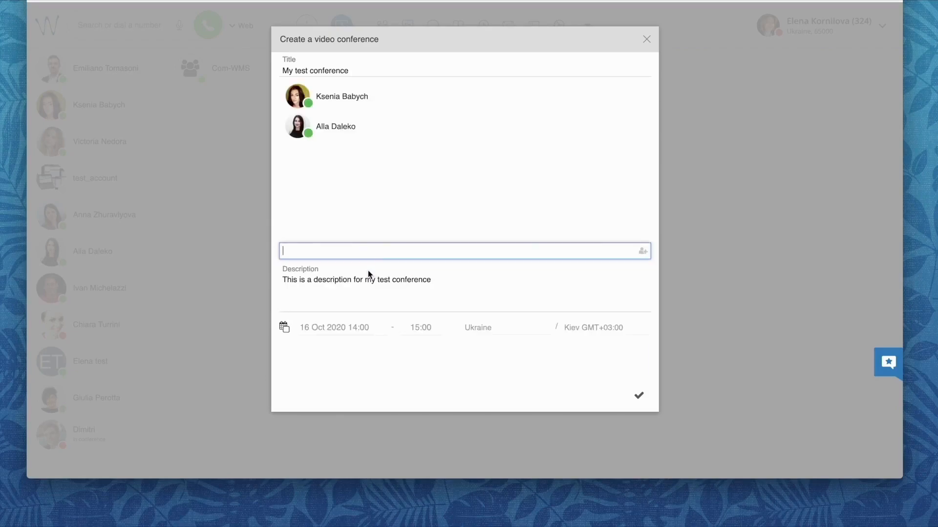
pyautogui.write('helen k')
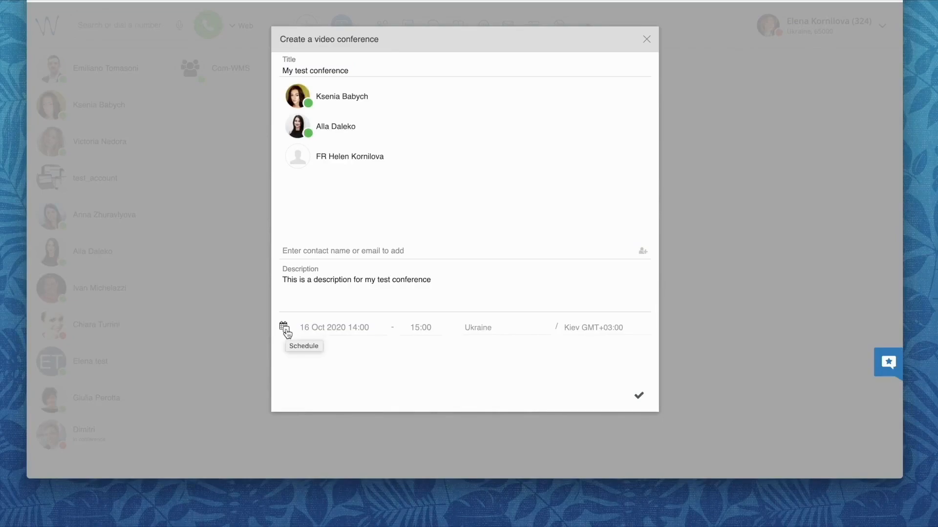
# - Schedule the conference for 16 Oct 2020 from 15:00 to 16:00, Ukraine time, repeating every week on Wednesday and Friday
pyautogui.click(284, 328)
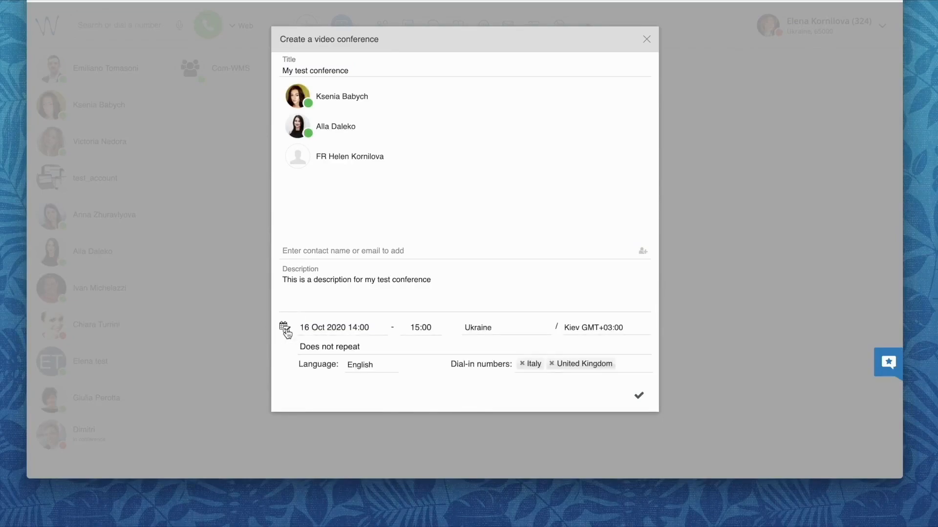
pyautogui.click(349, 348)
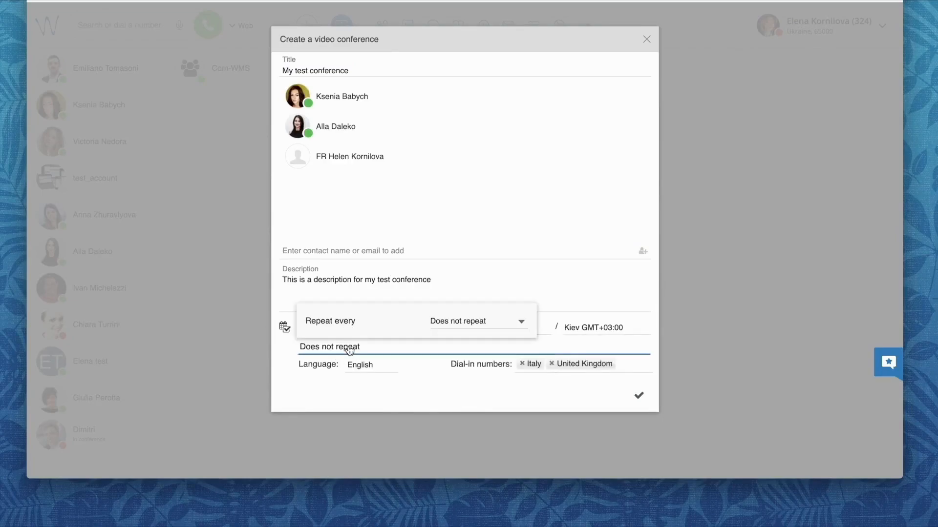
pyautogui.click(521, 323)
pyautogui.click(472, 342)
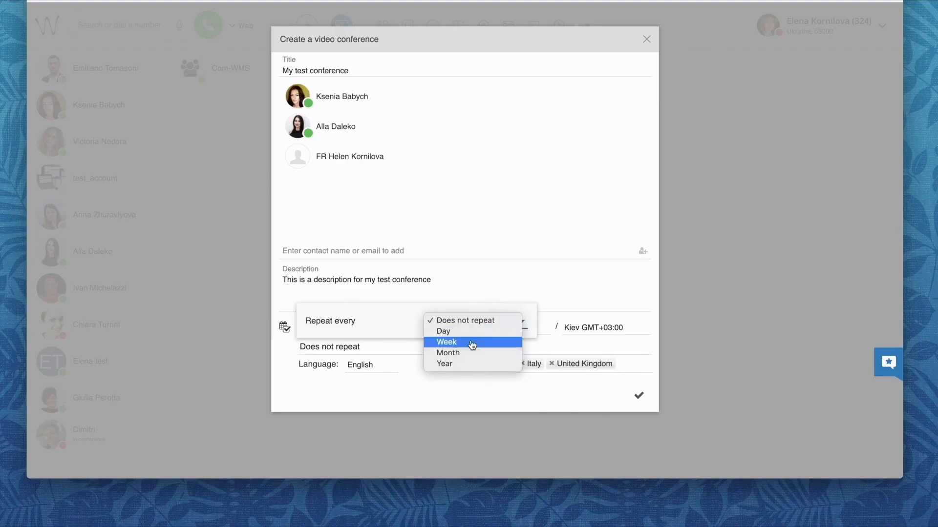
pyautogui.click(437, 292)
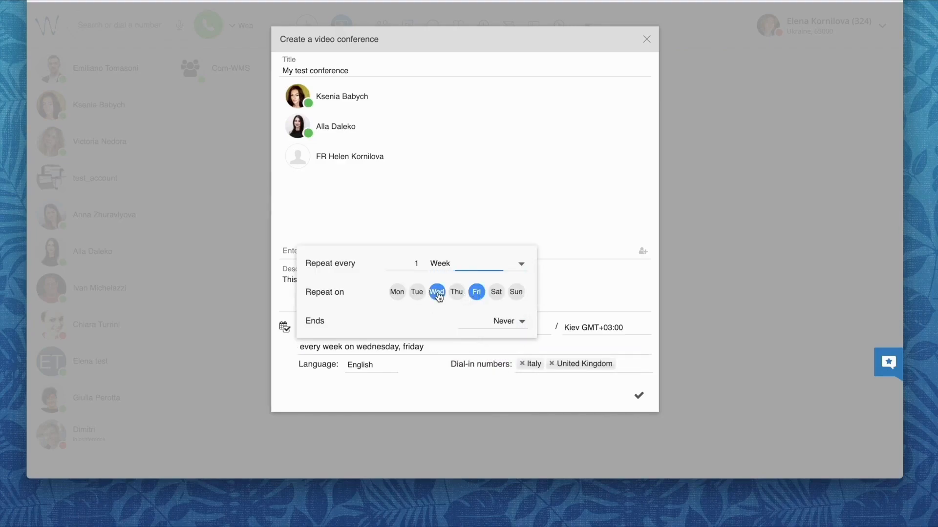
pyautogui.click(475, 331)
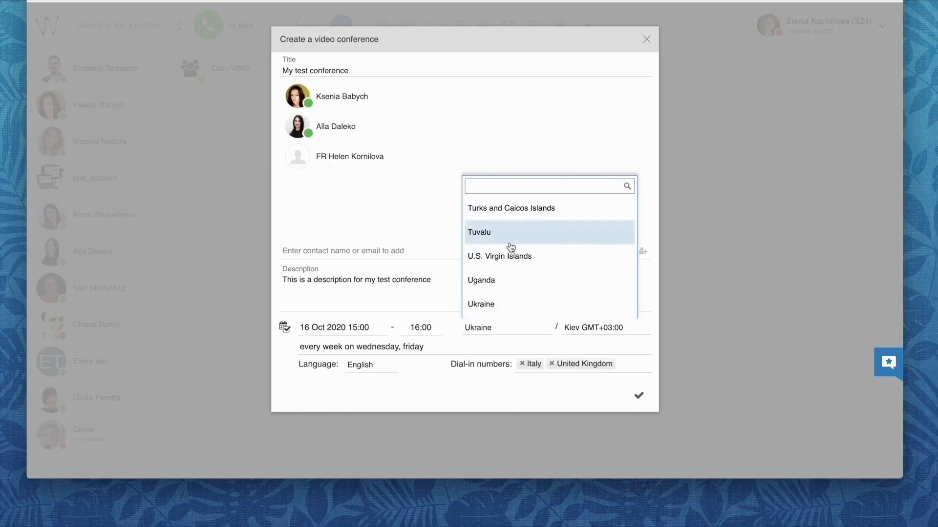
pyautogui.scroll(-3, 510, 261)
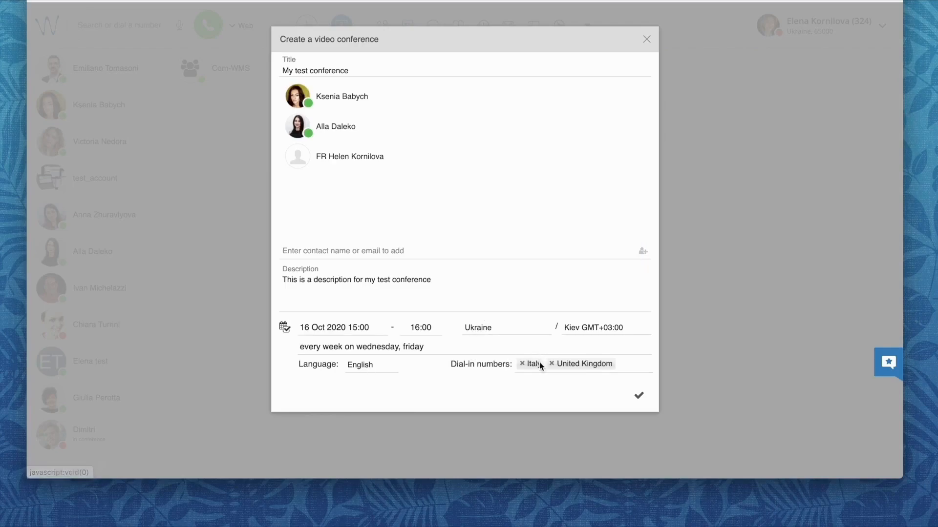
# - Replace the conference's dial-in numbers with those for France and Belgium
pyautogui.click(522, 364)
pyautogui.click(522, 364)
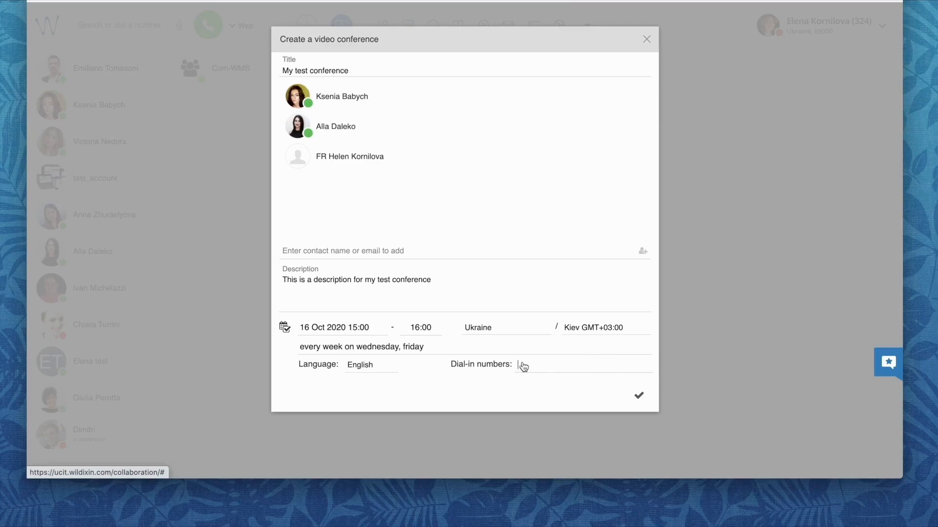
pyautogui.click(534, 369)
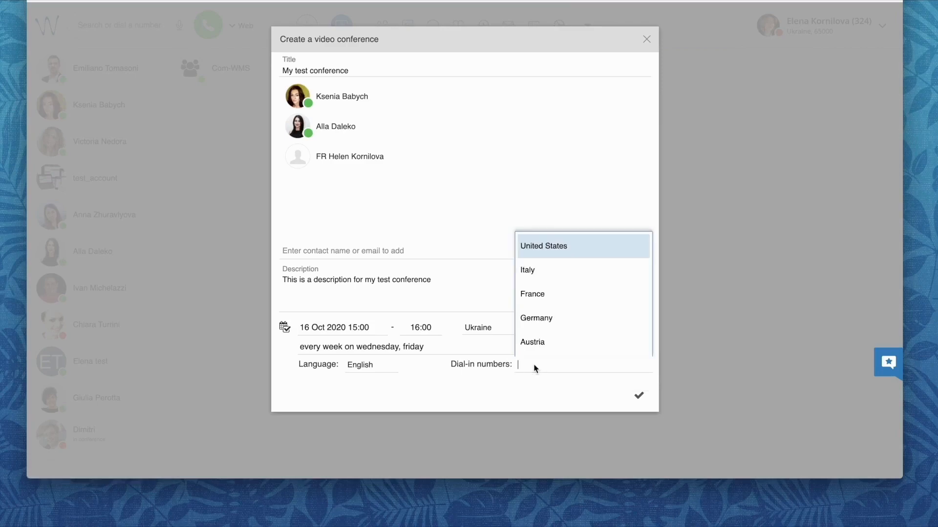
pyautogui.click(541, 296)
pyautogui.click(572, 366)
pyautogui.click(554, 346)
# - Set the conference language to Français, save the conference, and dismiss the notification
pyautogui.click(360, 366)
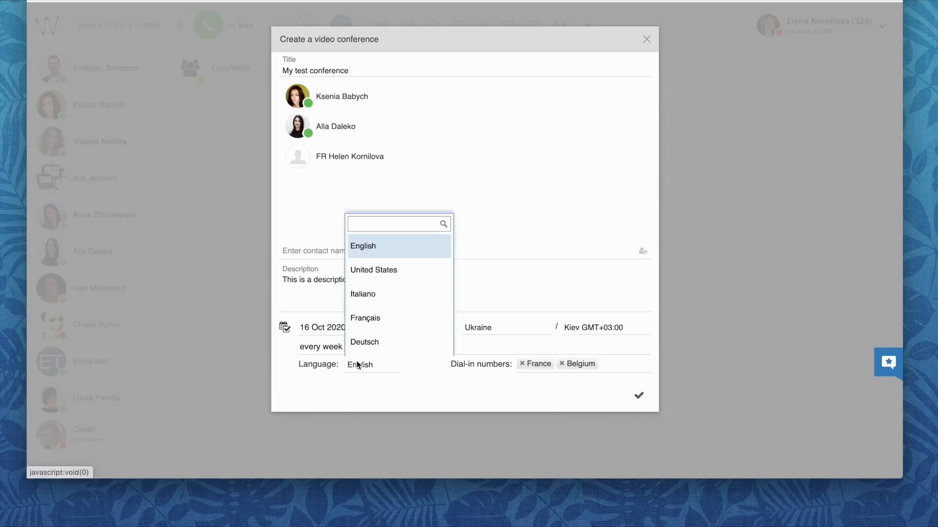
pyautogui.click(369, 317)
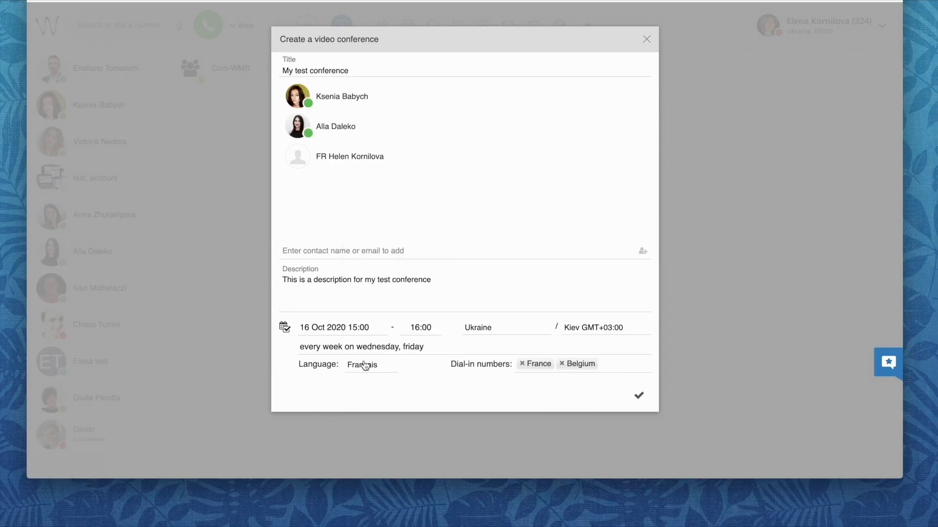
pyautogui.click(643, 399)
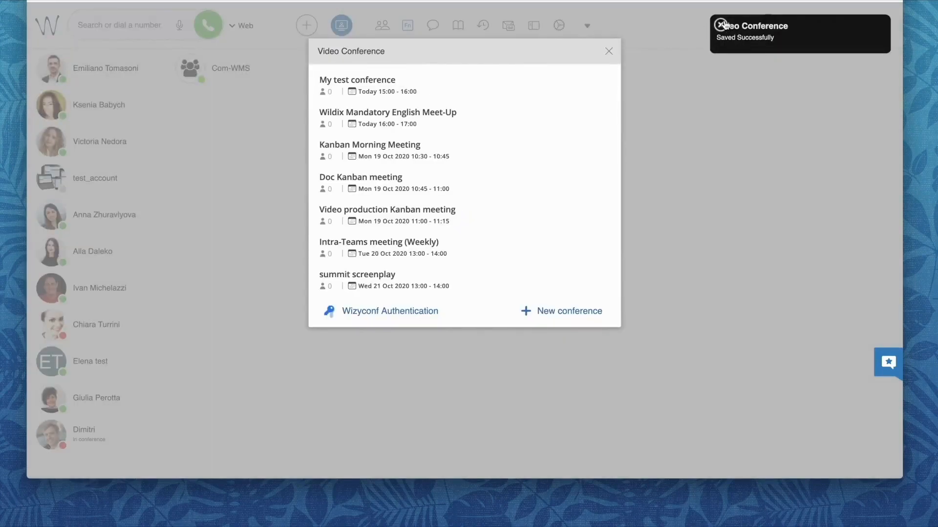
pyautogui.click(719, 25)
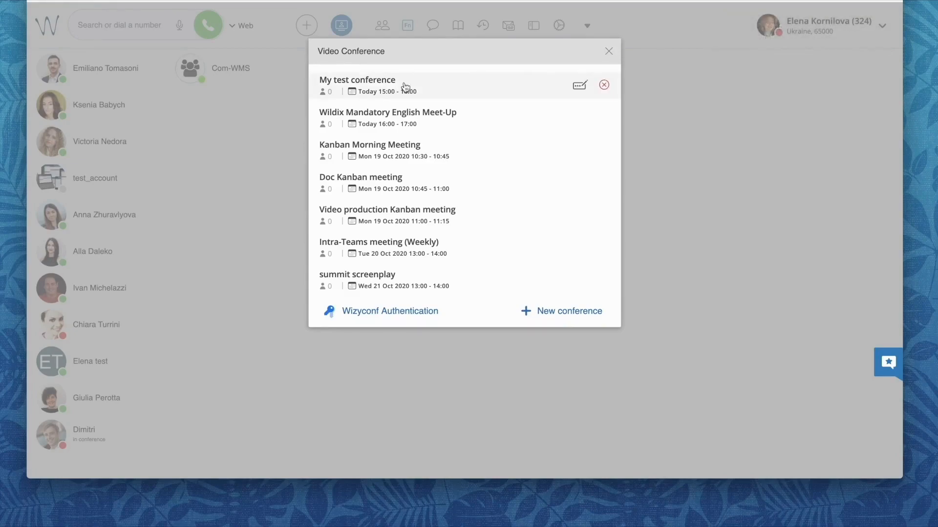
# - Make the conference scheduled today 11:30 - 12:30 repeat every week on Friday, ending after 10 occurrences, and check its event in Google Calendar
pyautogui.scroll(-10, 386, 213)
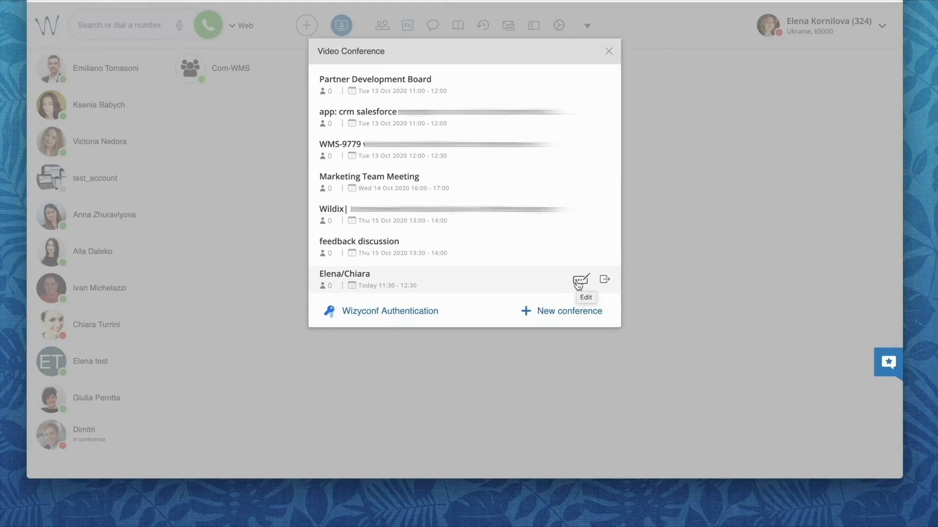
pyautogui.click(579, 282)
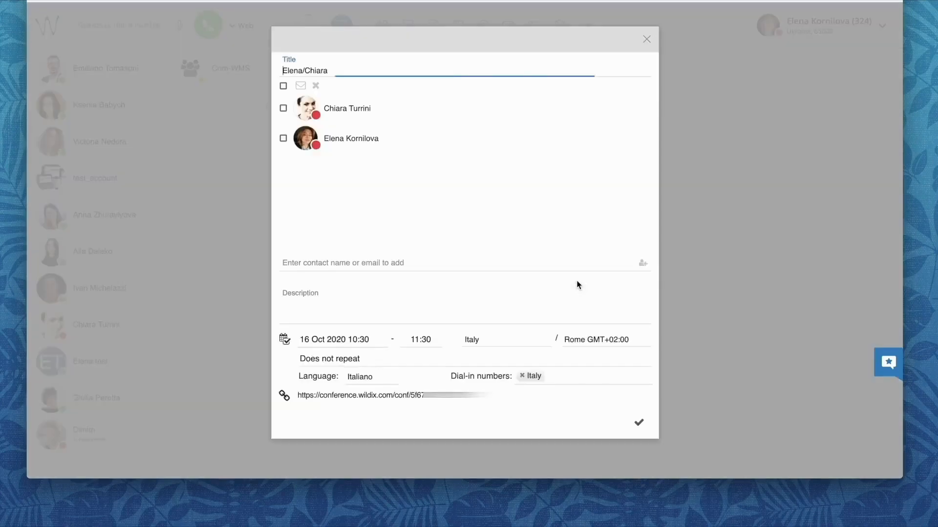
pyautogui.click(286, 342)
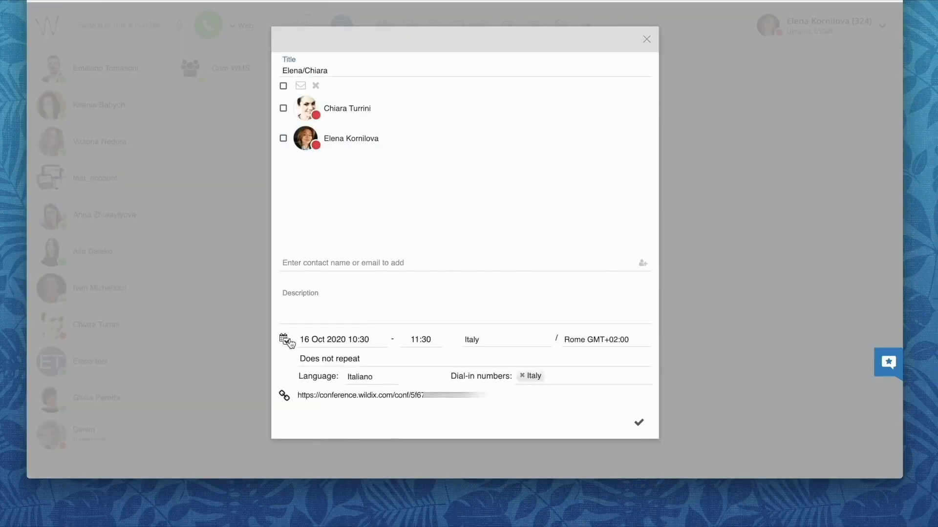
pyautogui.click(313, 355)
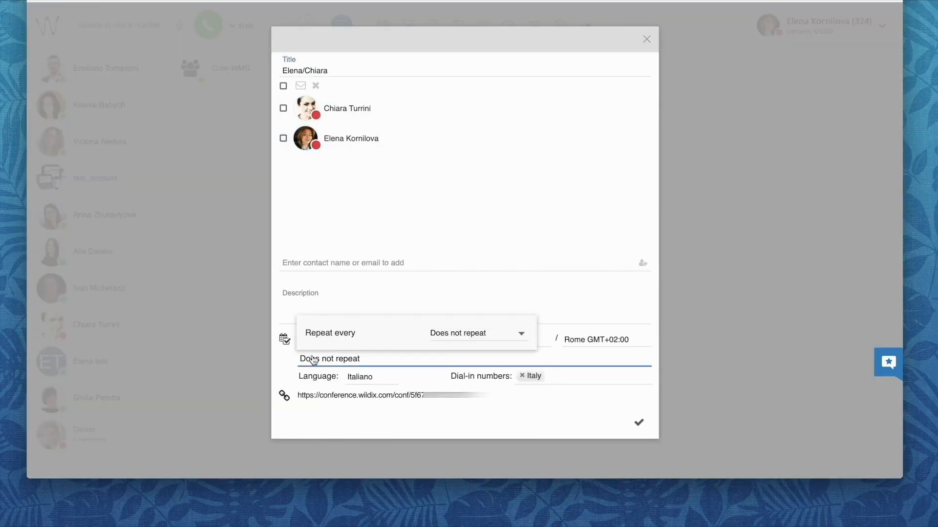
pyautogui.click(475, 333)
pyautogui.click(466, 356)
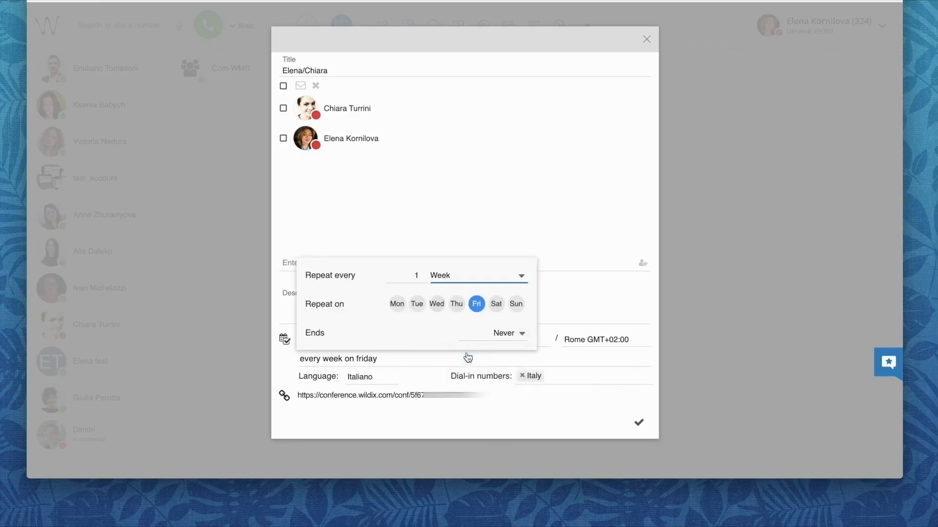
pyautogui.click(512, 339)
pyautogui.click(496, 354)
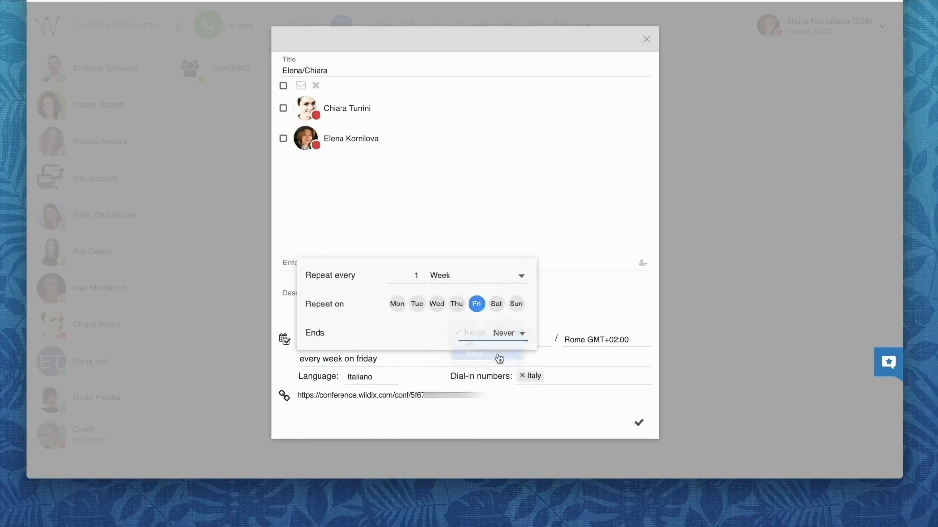
pyautogui.click(574, 290)
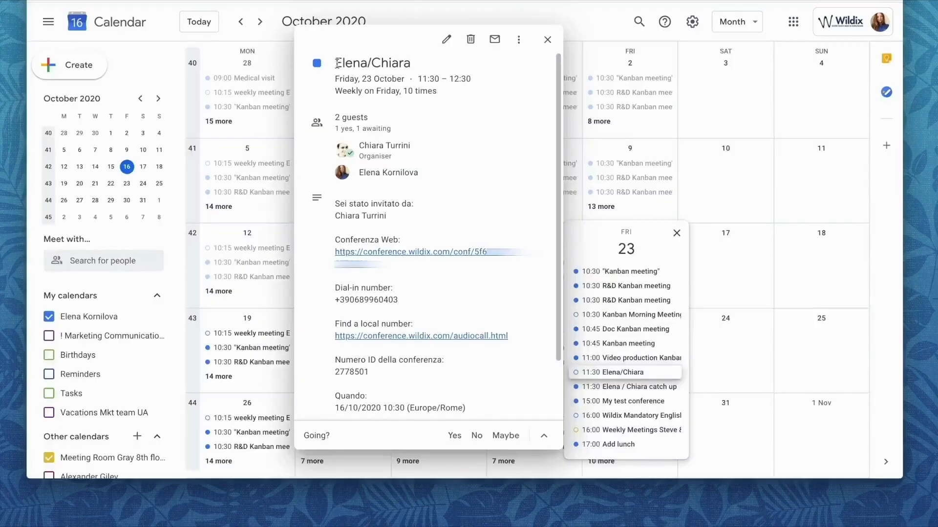
pyautogui.moveTo(334, 63); pyautogui.dragTo(450, 96)
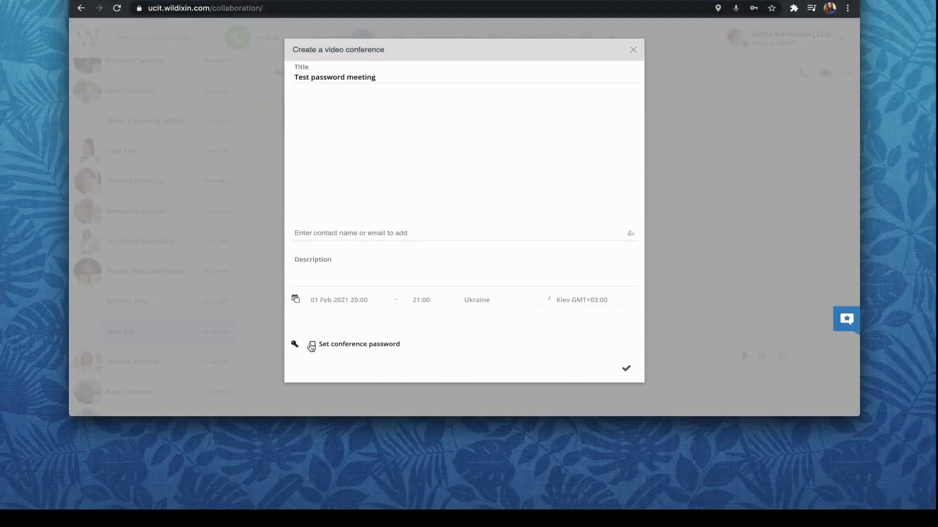
# - Enable a conference password for the new video conference "Test password meeting", keep the generated password, and save the conference
pyautogui.click(312, 345)
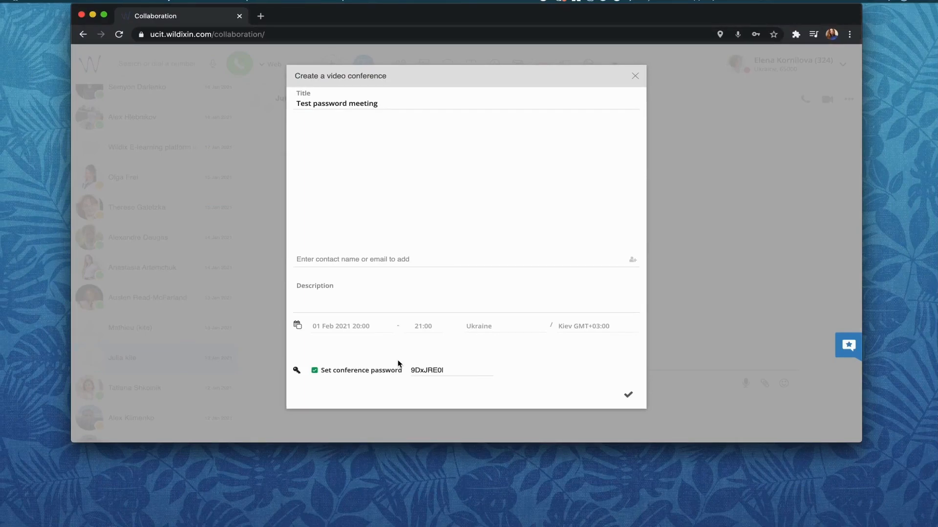
pyautogui.doubleClick(455, 374)
pyautogui.click(454, 374)
pyautogui.click(628, 394)
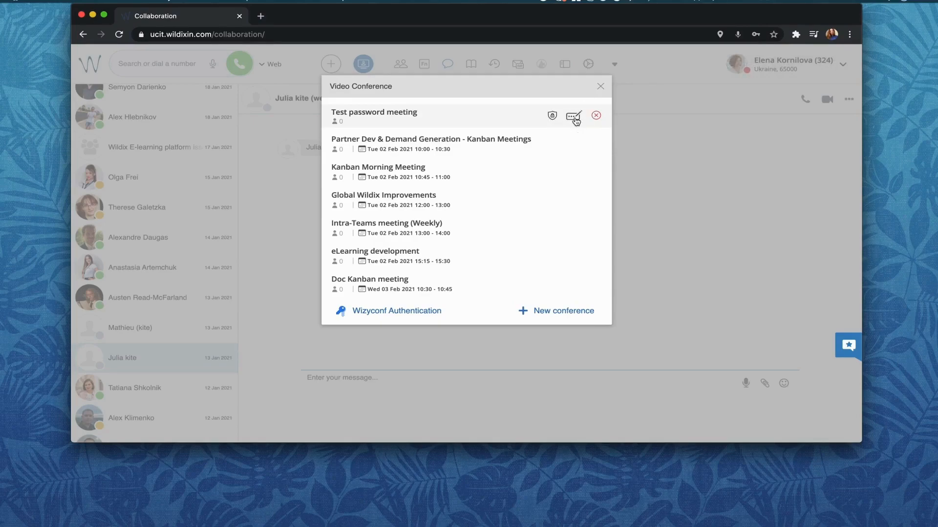
# - Open "Test password meeting" for editing and examine its conference password, dial-in pin code and web link
pyautogui.click(574, 117)
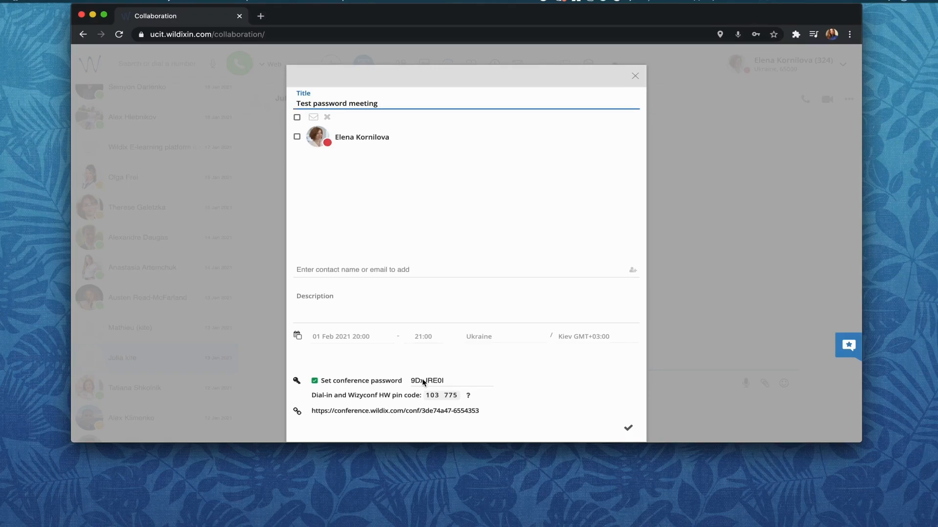
pyautogui.moveTo(467, 398)
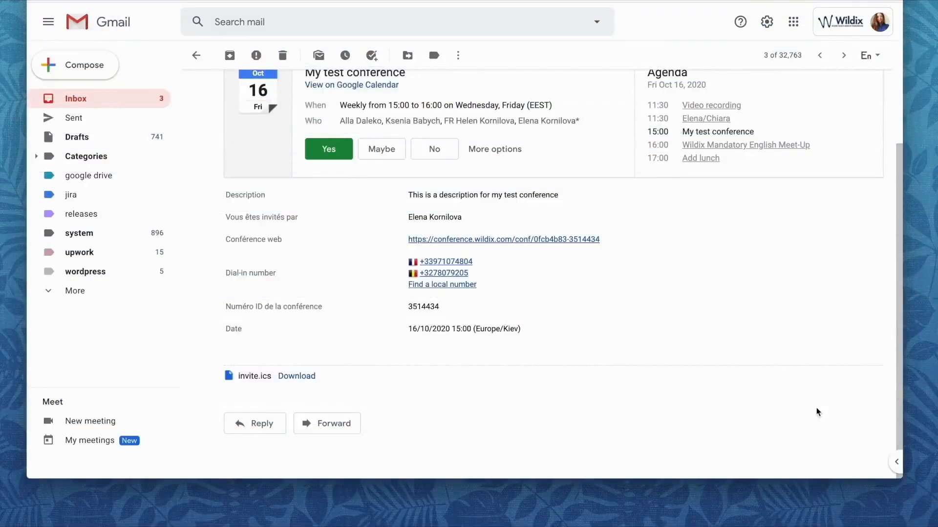
# - Review the "My test conference" invitation e-mail in Gmail and a conference invitation message in the Wildix Collaboration chat
pyautogui.scroll(1, 817, 412)
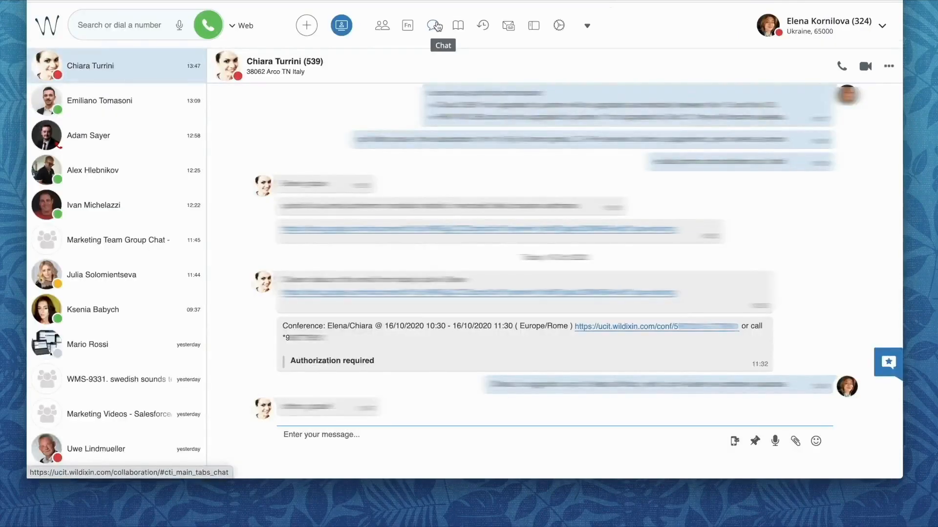
pyautogui.moveTo(283, 326); pyautogui.dragTo(397, 359)
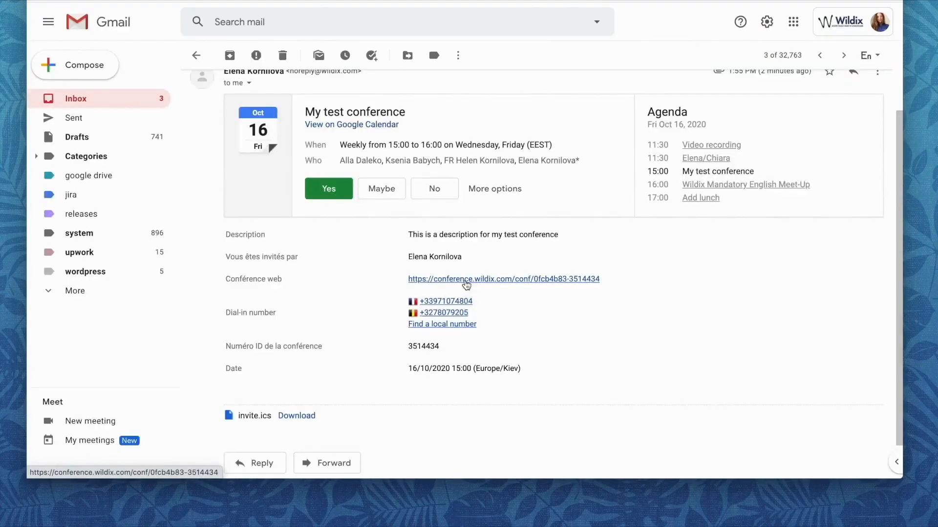
# - Open the invitation's web conference link in an incognito window, join under a guest name, and allow microphone access
pyautogui.rightClick(467, 284)
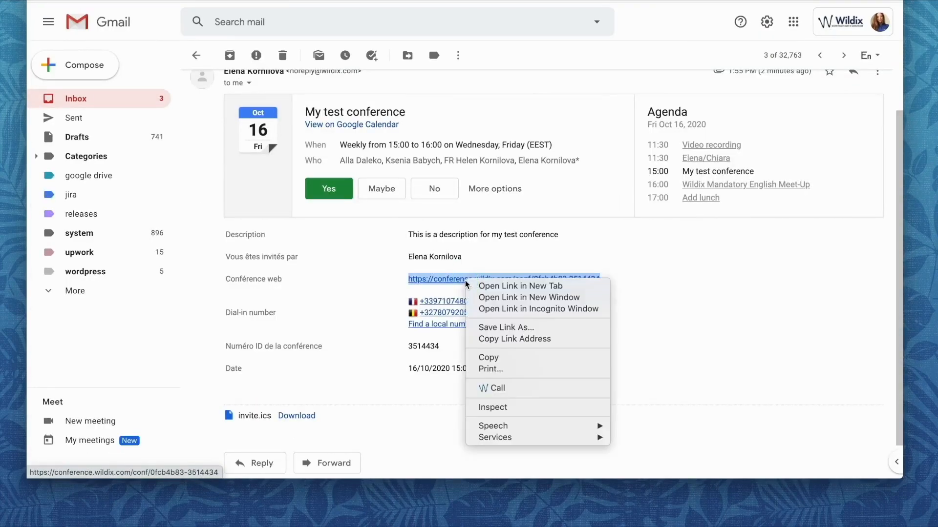
pyautogui.click(481, 311)
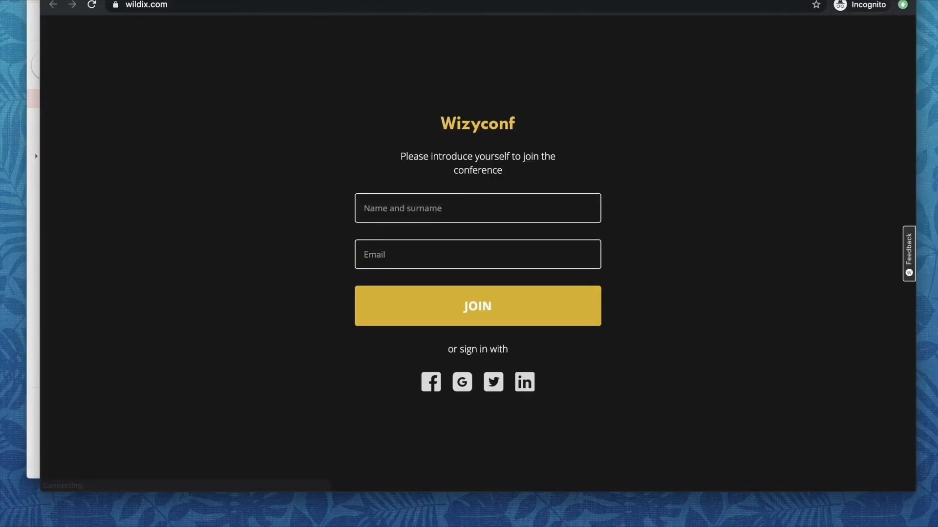
pyautogui.click(419, 201)
pyautogui.write('Guest Elena')
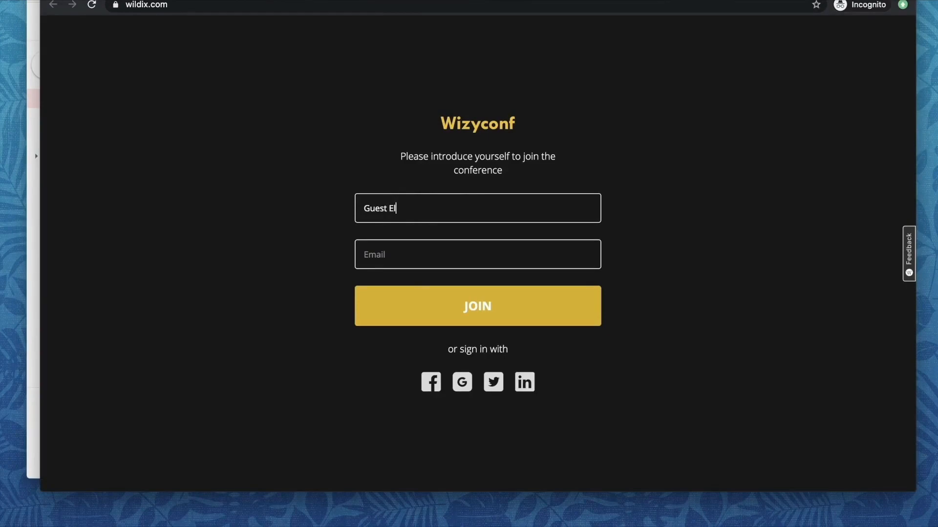
pyautogui.click(436, 321)
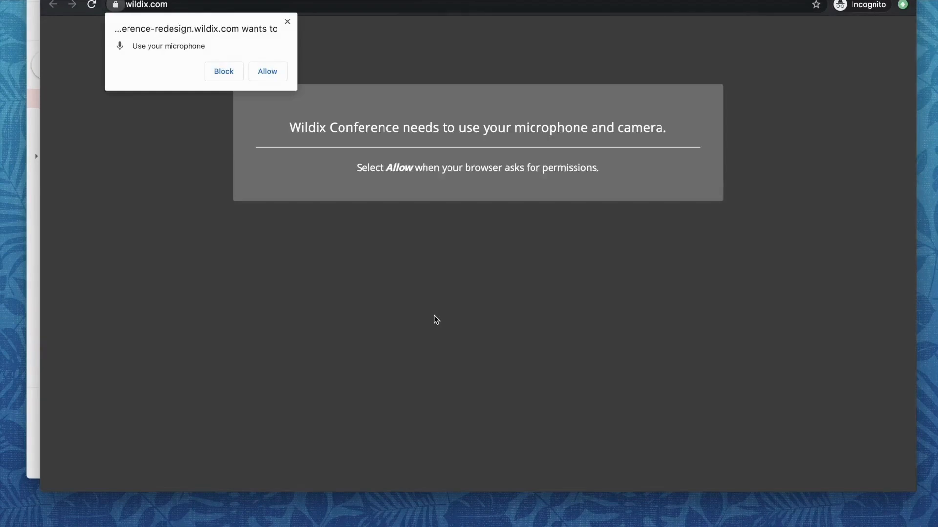
pyautogui.click(268, 72)
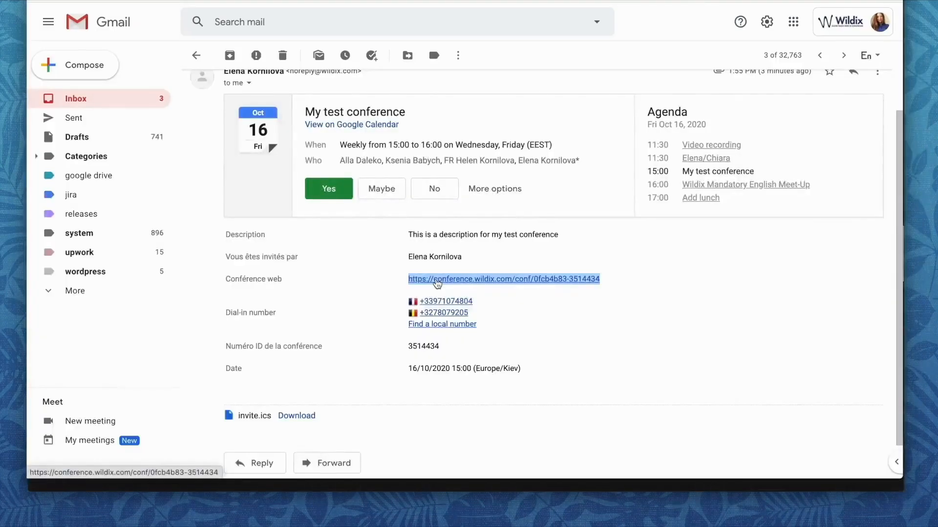
# - Join "My test conference" from the invitation's web link and try its mute control, audio device list and camera
pyautogui.click(437, 282)
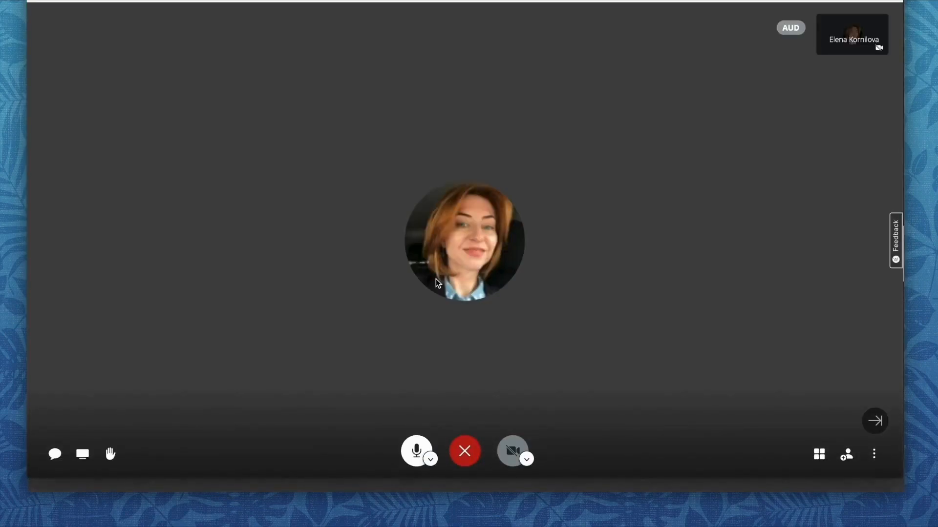
pyautogui.click(418, 452)
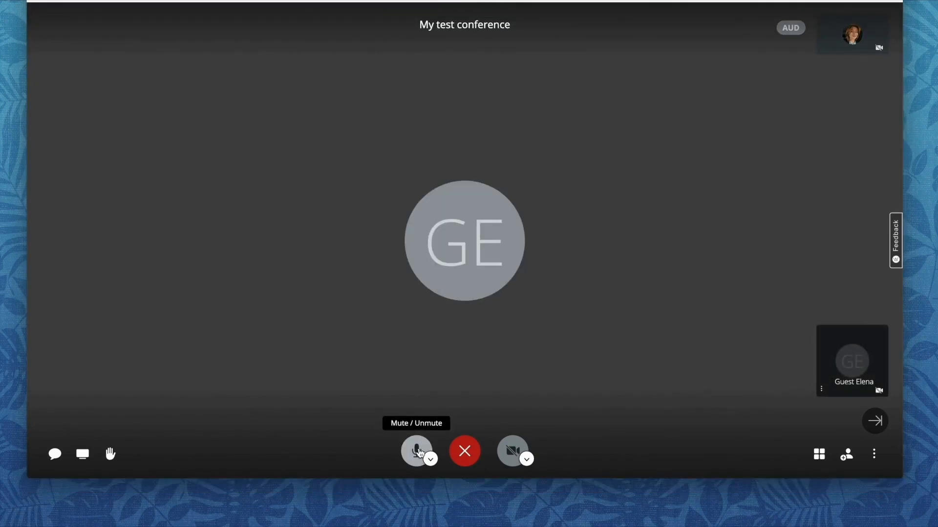
pyautogui.click(431, 460)
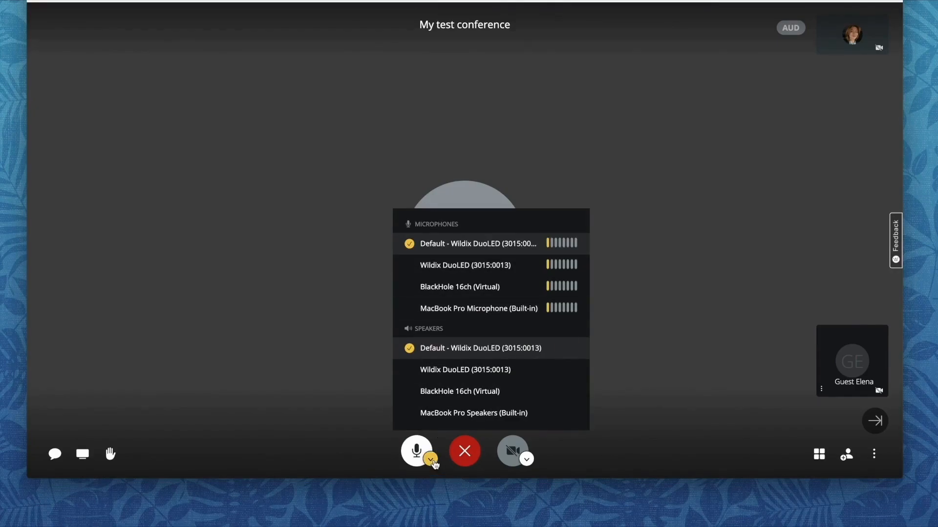
pyautogui.click(433, 461)
pyautogui.click(511, 450)
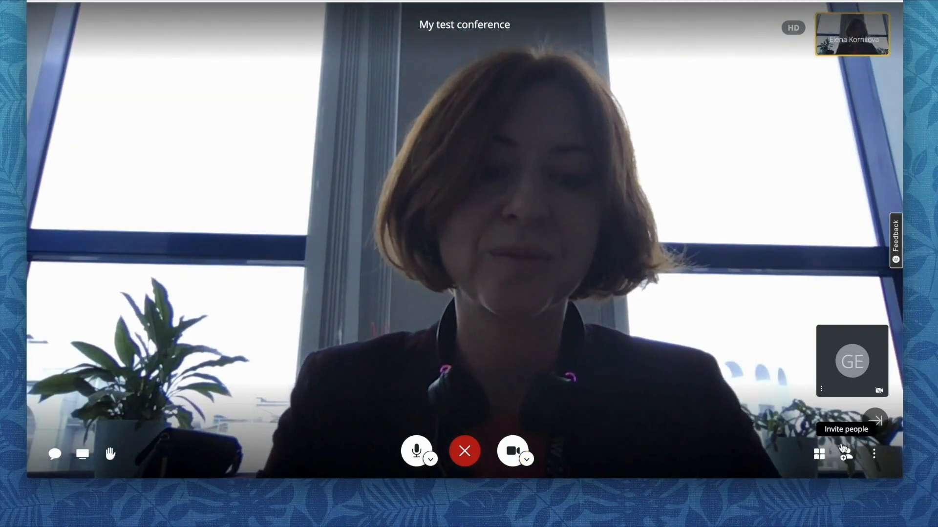
# - Examine the options for inviting more people and sharing the meeting invitation, and leave the conference
pyautogui.click(841, 458)
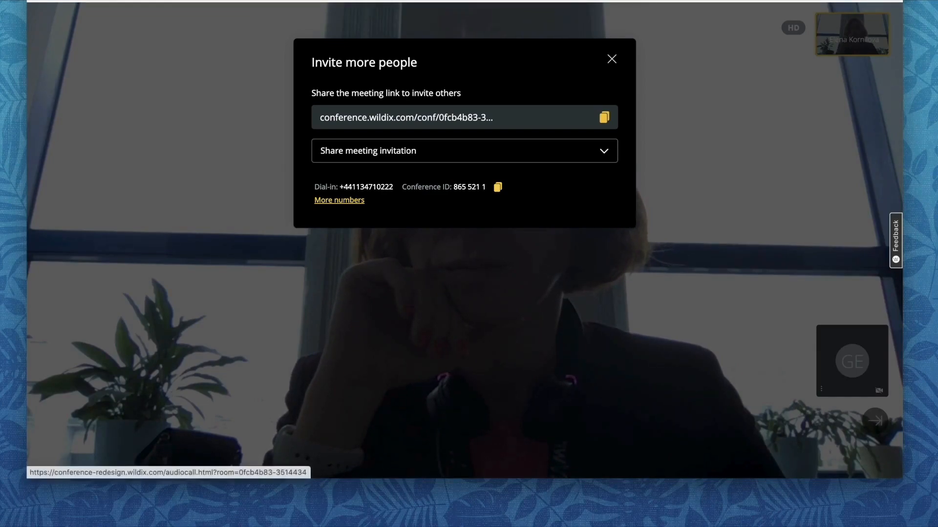
pyautogui.click(604, 151)
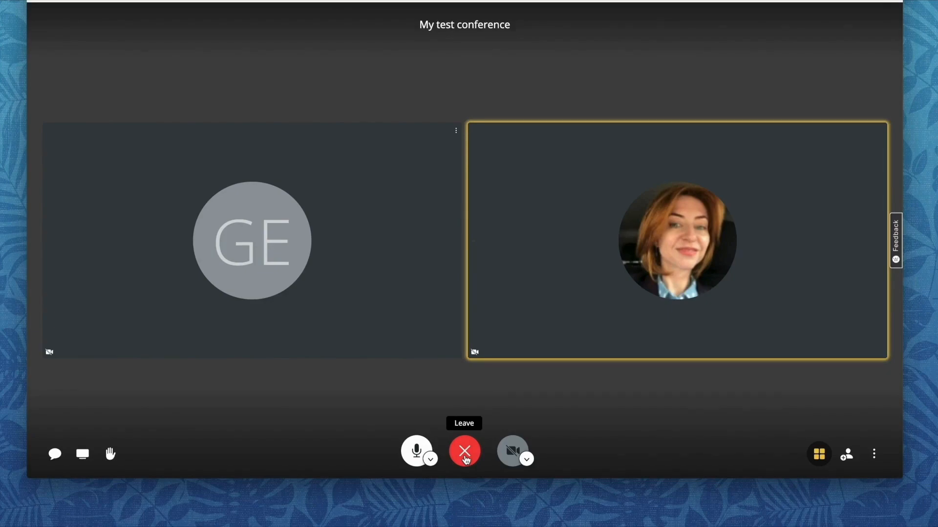
pyautogui.click(465, 459)
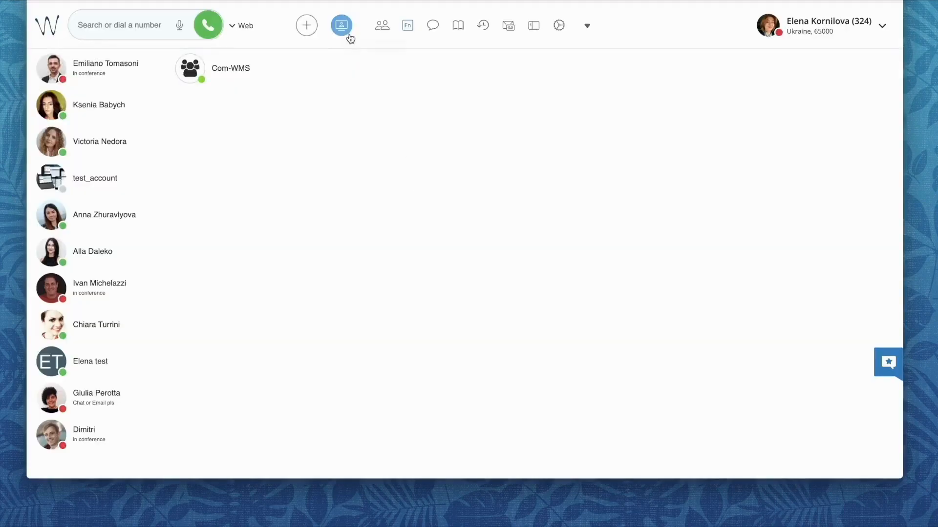
# - Permanently delete "My test conference" from the Wildix Collaboration video conference list
pyautogui.click(347, 32)
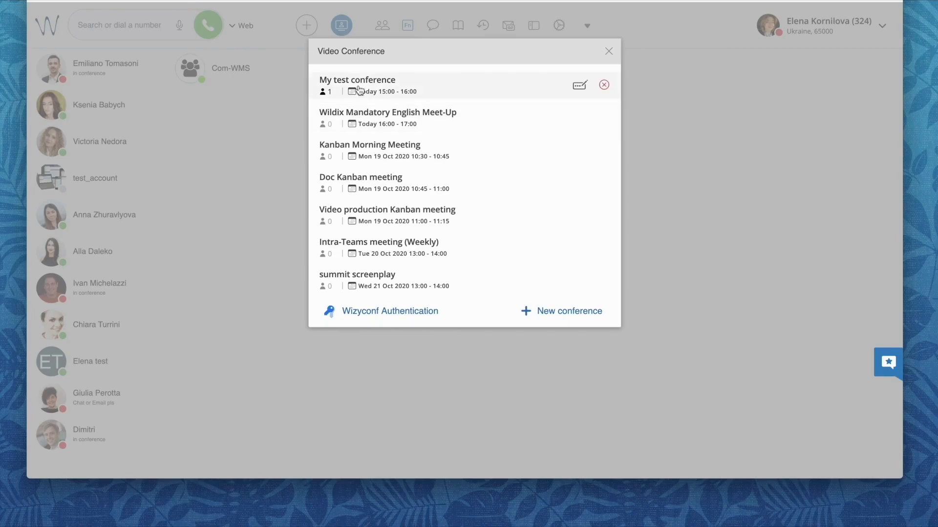
pyautogui.click(604, 86)
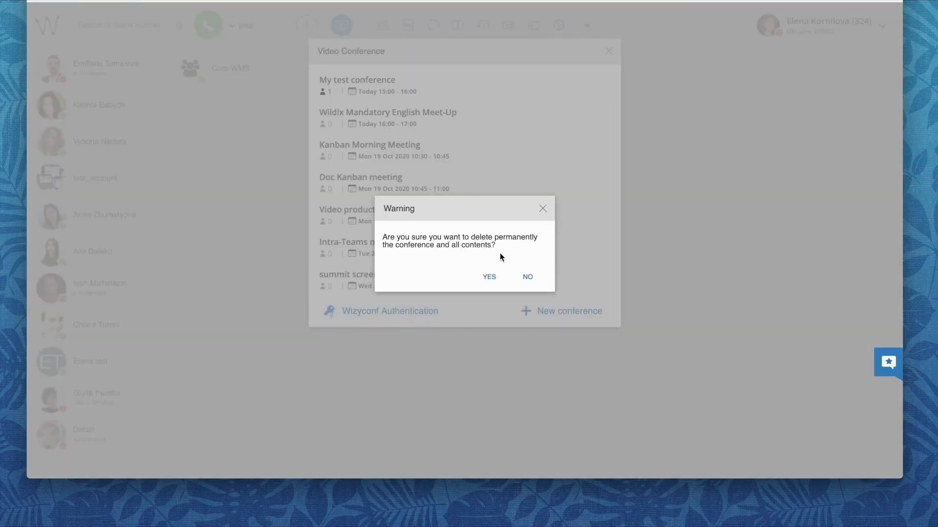
pyautogui.click(493, 278)
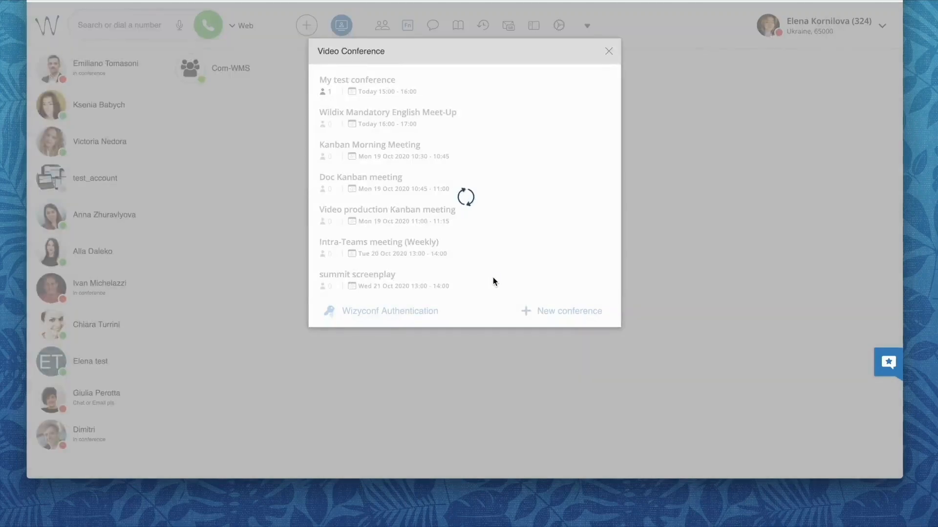